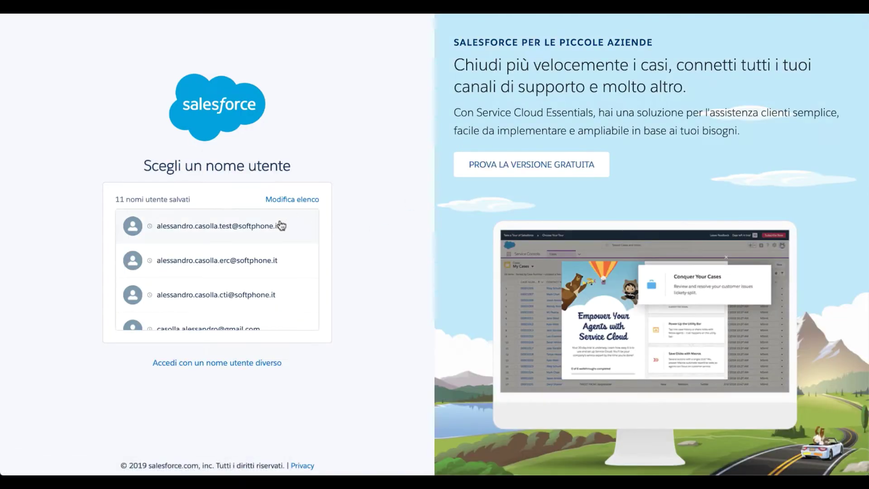
# Sign in to Salesforce with the saved test username to reach the Recently Viewed contacts.
pyautogui.click(239, 291)
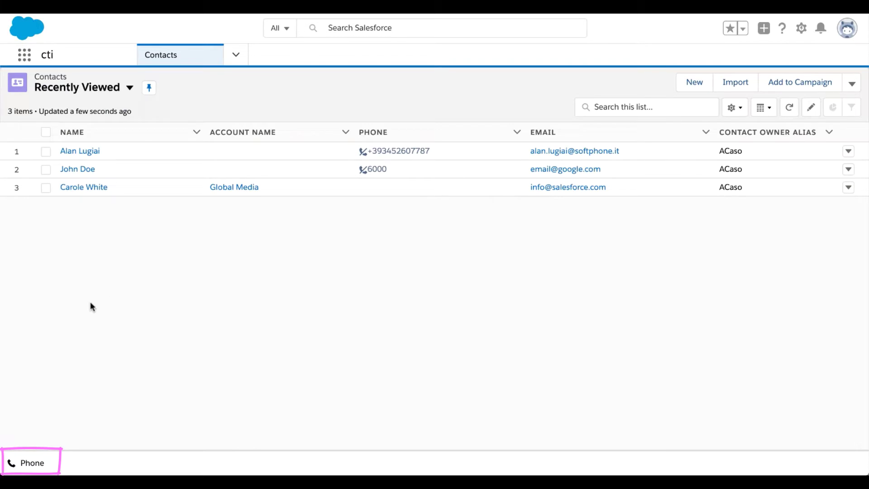
# Log in to the PureCloud softphone with the saved credentials and set status to On Queue.
pyautogui.click(29, 454)
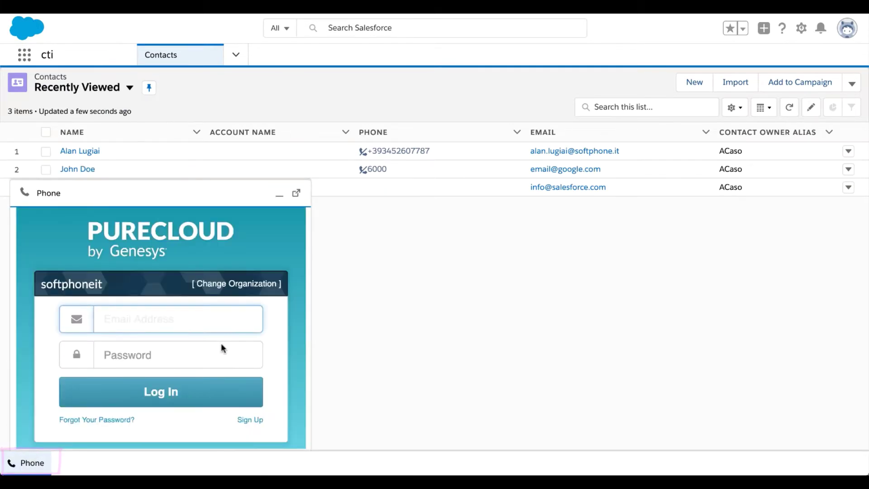
pyautogui.click(188, 319)
pyautogui.press('Down')
pyautogui.press('Return')
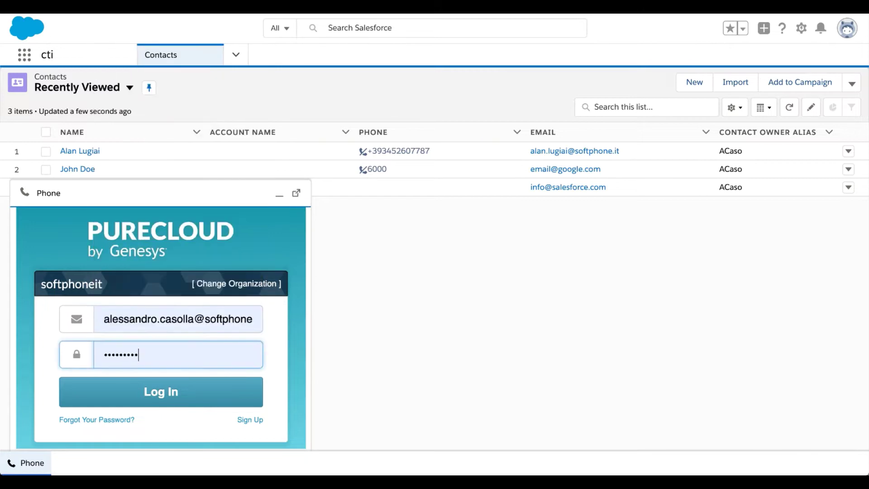
pyautogui.click(183, 393)
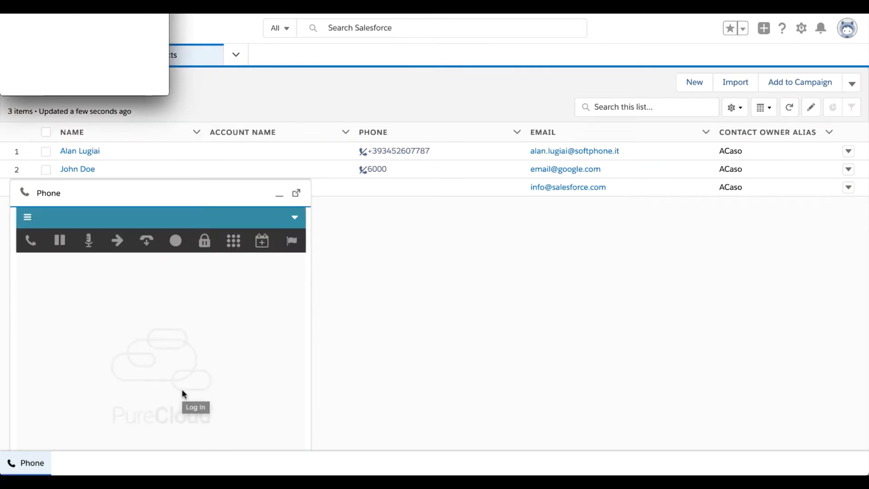
pyautogui.click(295, 217)
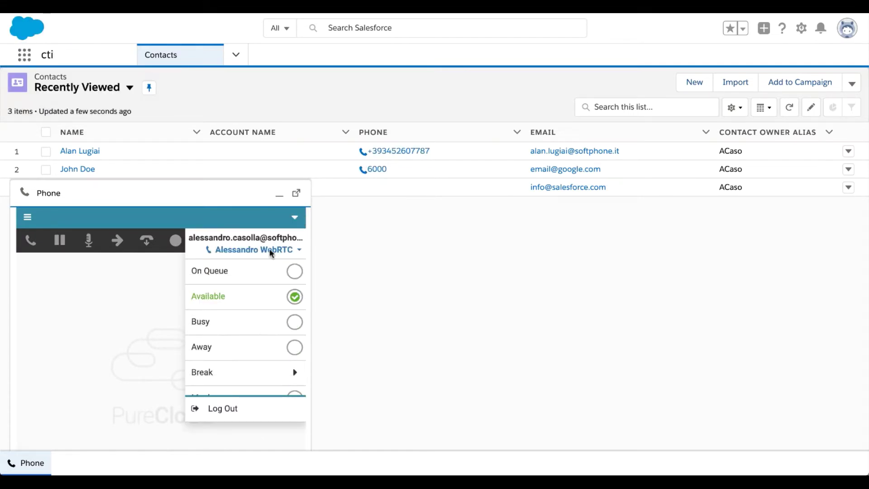
pyautogui.click(265, 274)
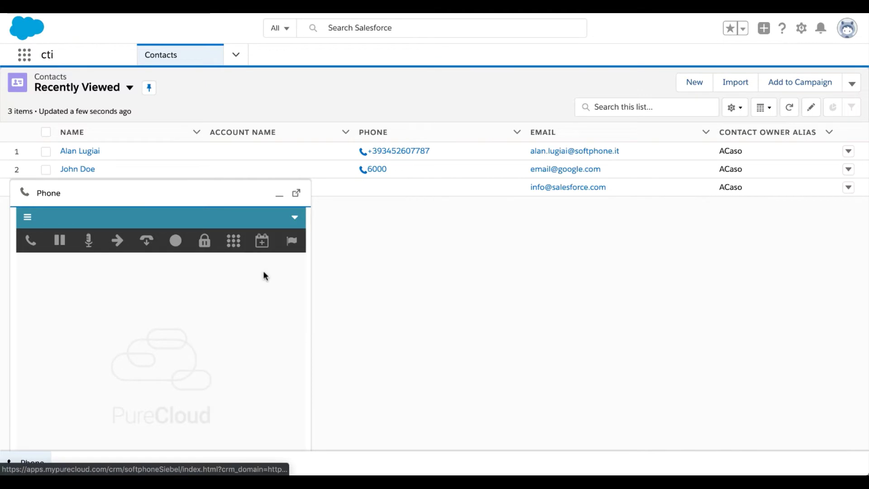
# Accept the contact's incoming chat and open its logged chat task.
pyautogui.click(279, 195)
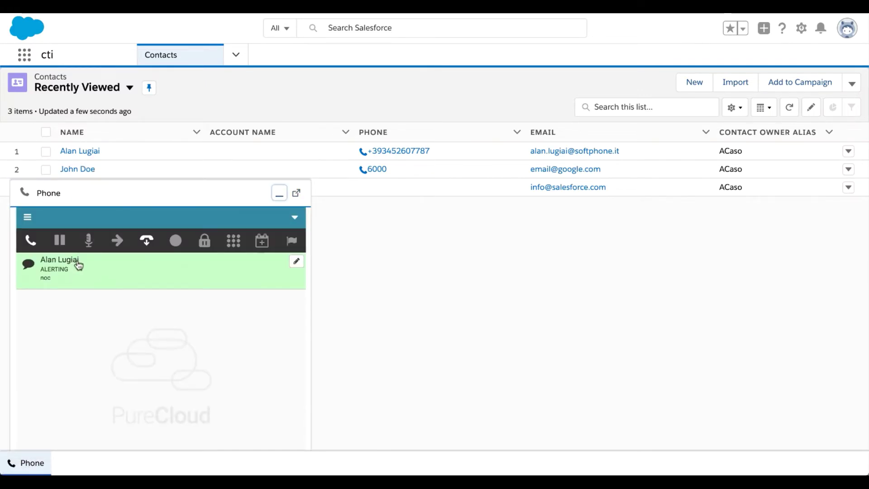
pyautogui.click(32, 241)
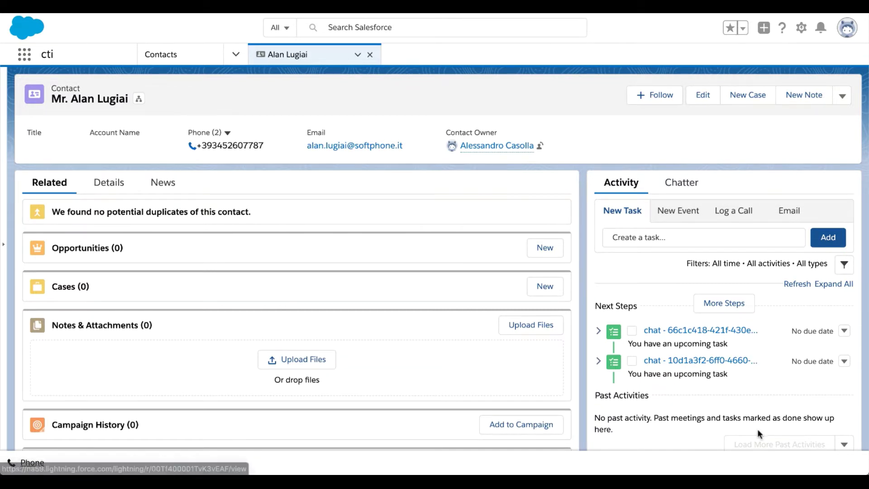
pyautogui.click(700, 361)
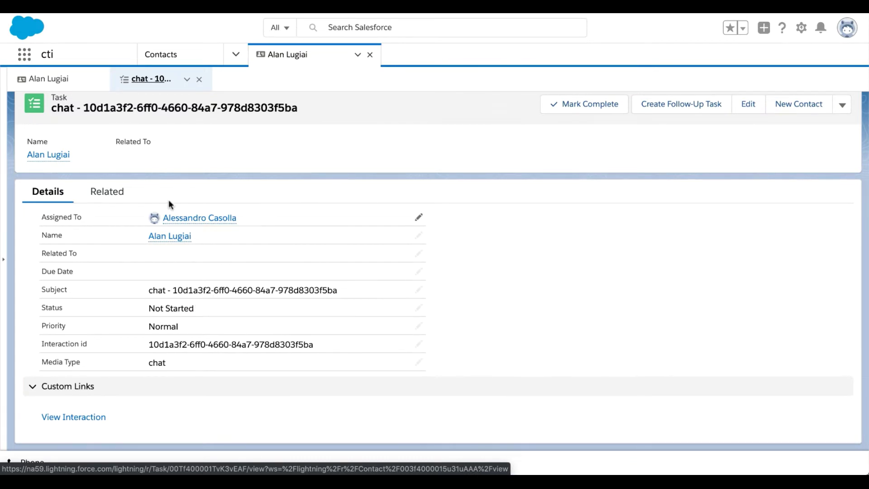
# Return to the contact's record and open the chat conversation window from the softphone.
pyautogui.click(56, 81)
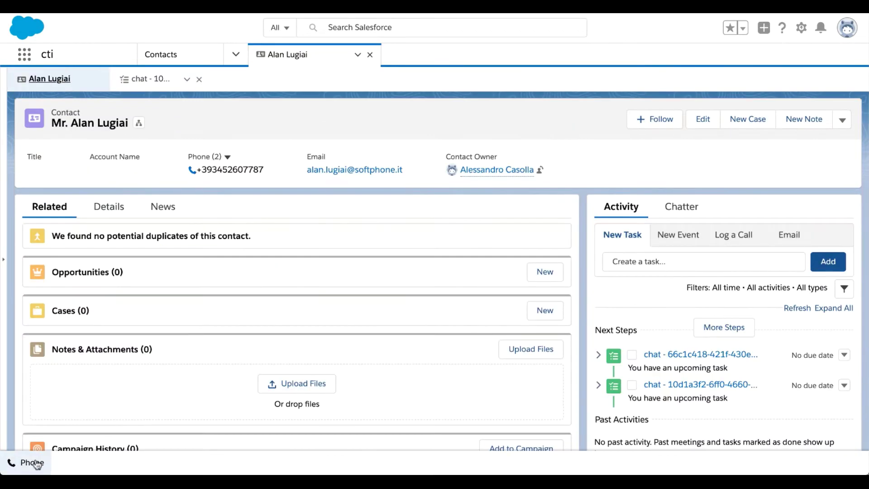
pyautogui.click(30, 463)
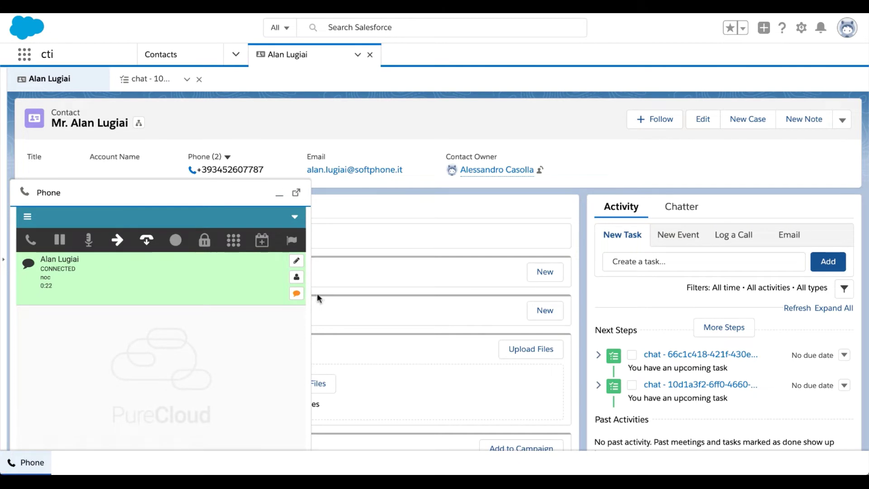
pyautogui.click(297, 295)
# Send the chat messages 'Hello !' and 'how can i help you ?'.
pyautogui.click(224, 282)
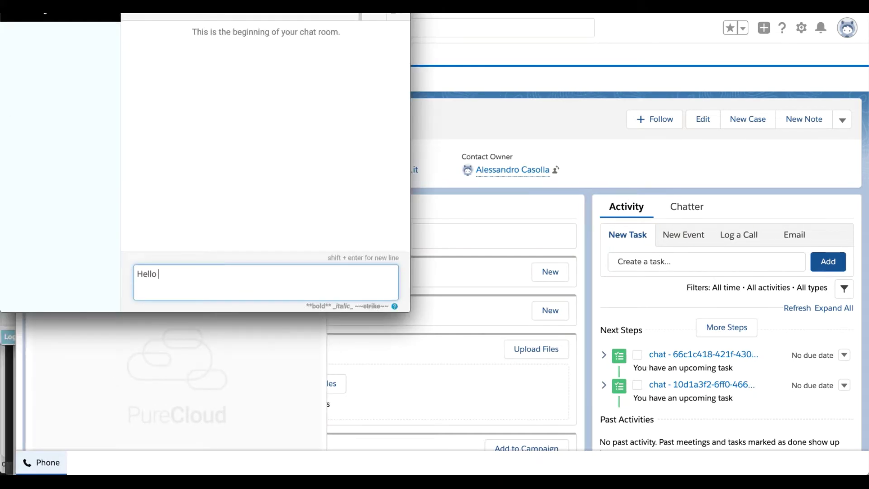
pyautogui.write('Hello !')
pyautogui.press('Return')
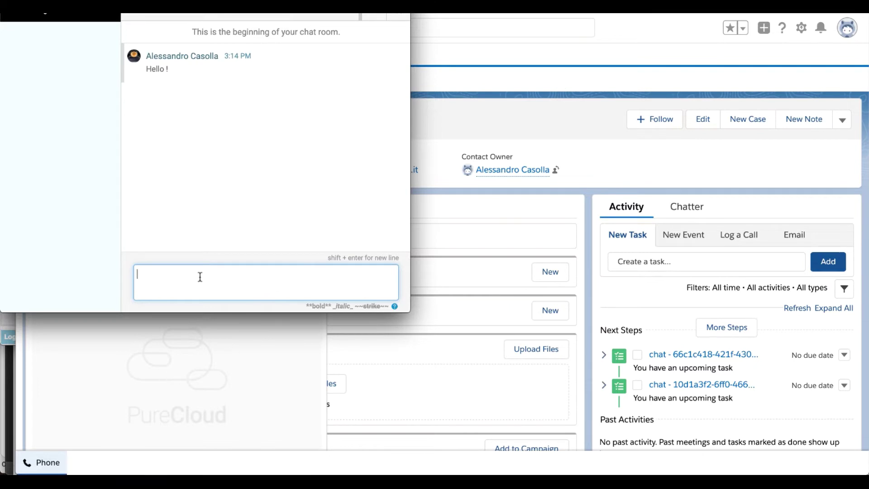
pyautogui.write('how can i help you ?')
pyautogui.press('Return')
# Disconnect the chat, finish wrap-up with Done, and minimize the Phone panel.
pyautogui.click(467, 113)
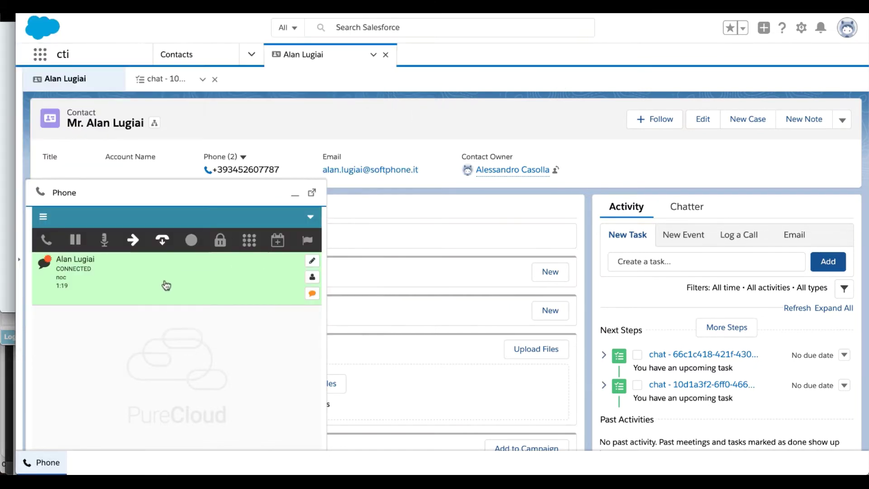
pyautogui.click(162, 241)
pyautogui.click(245, 340)
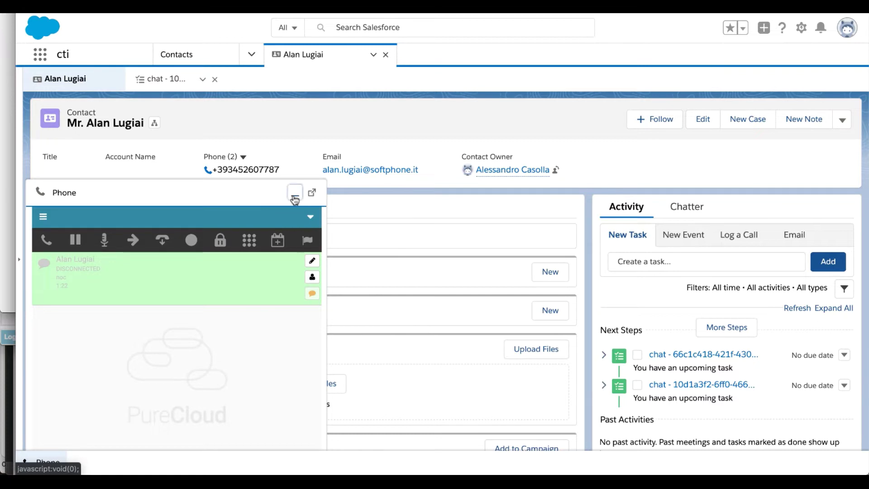
pyautogui.click(295, 200)
pyautogui.scroll(-5, 223, 354)
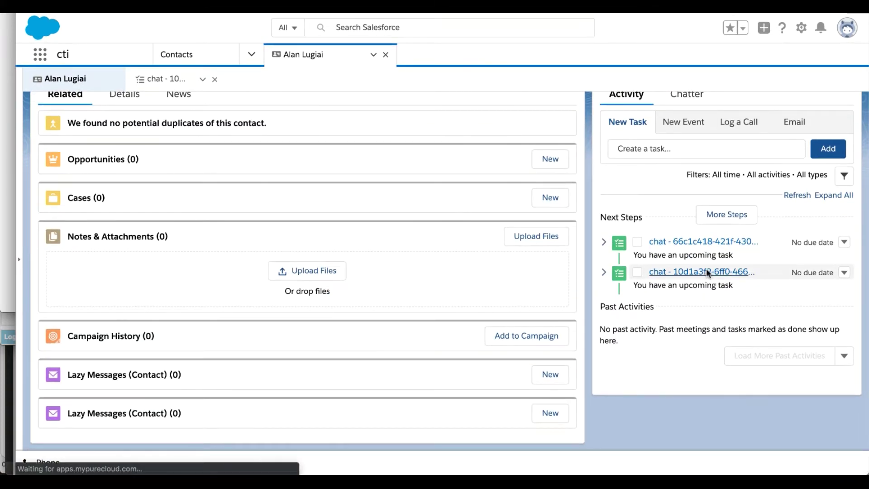
pyautogui.click(708, 272)
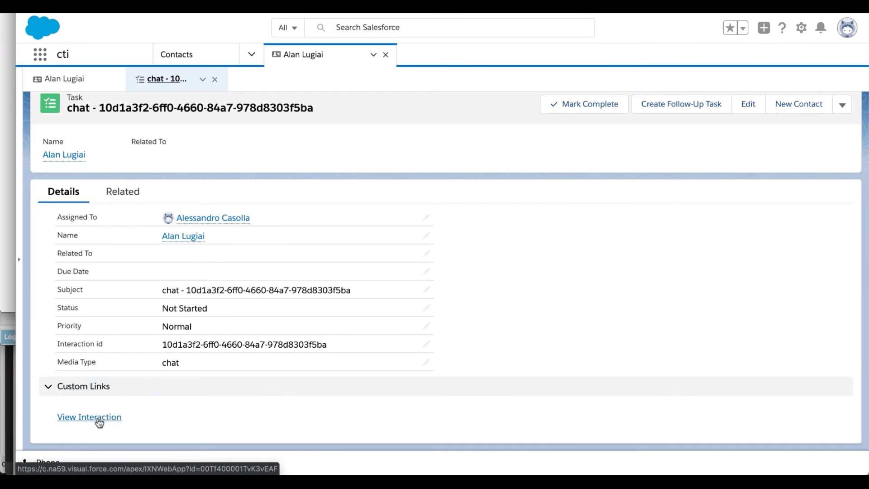
pyautogui.click(99, 421)
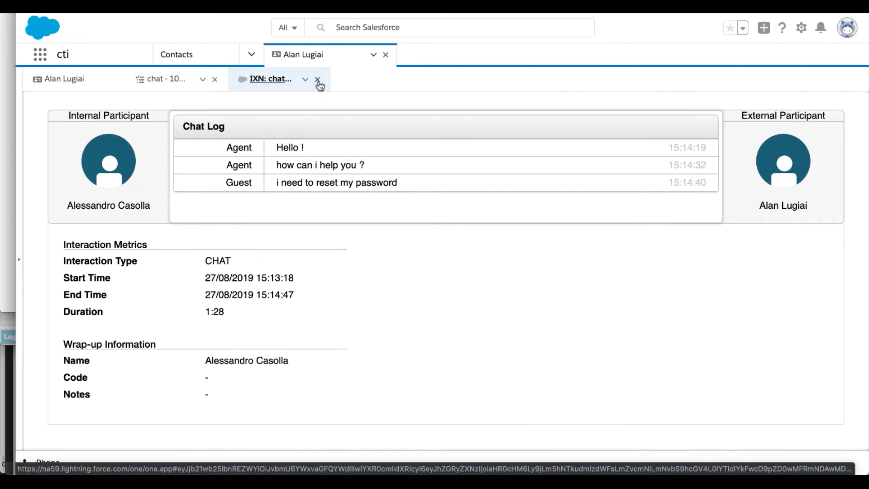
pyautogui.click(319, 81)
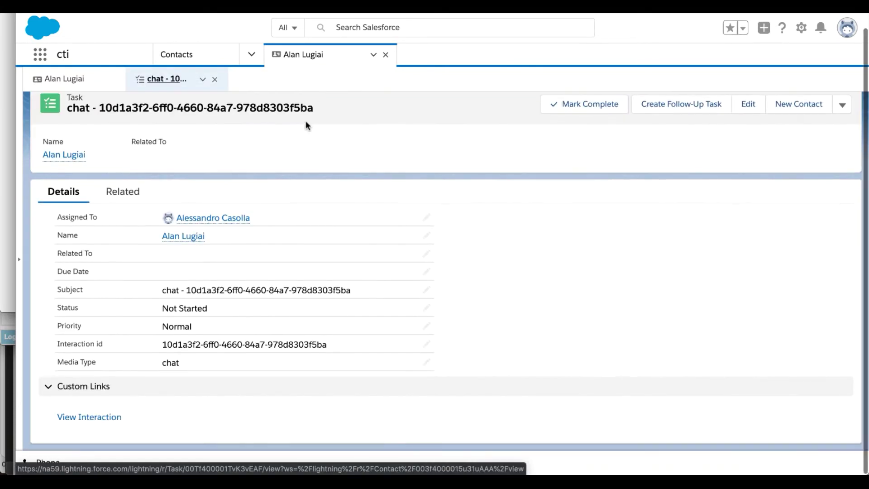
pyautogui.click(215, 81)
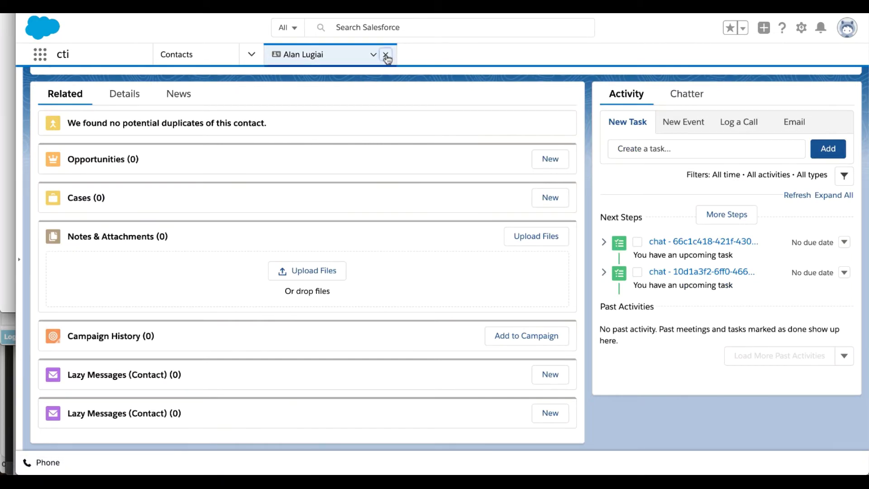
# Close the contact record, then answer the incoming Italian mobile call and complete its wrap-up.
pyautogui.click(386, 55)
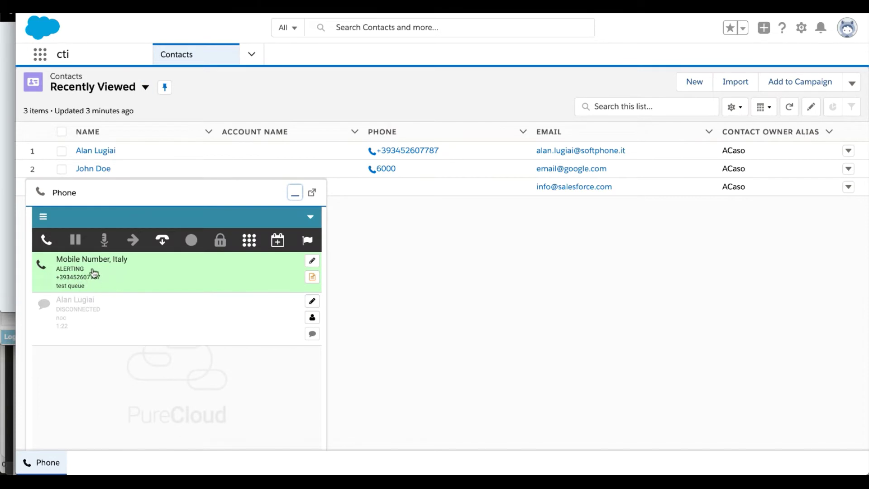
pyautogui.click(45, 241)
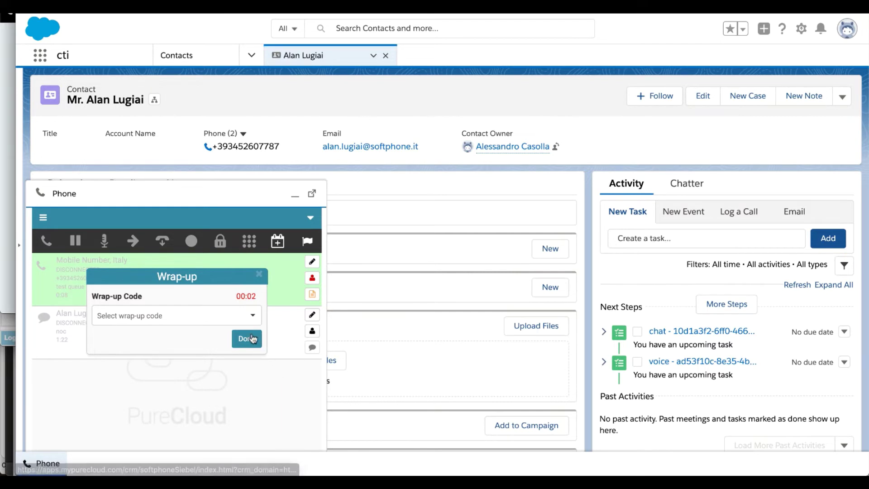
pyautogui.click(254, 341)
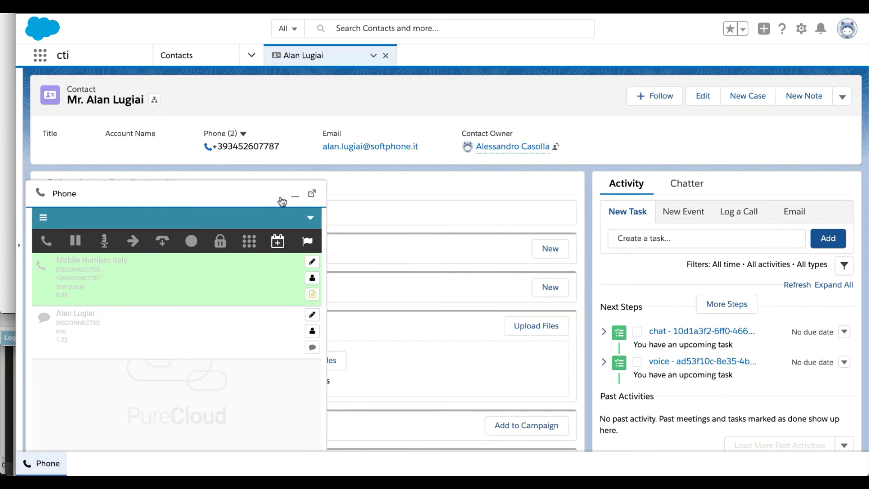
pyautogui.click(294, 196)
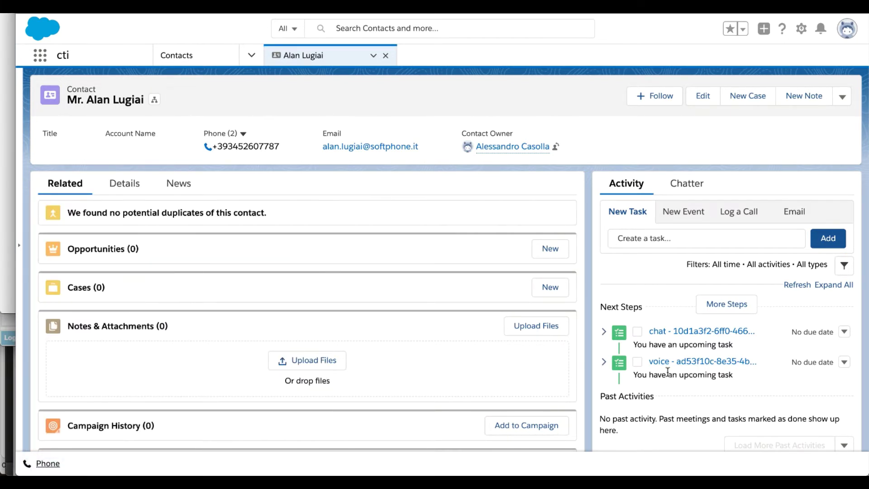
pyautogui.click(687, 362)
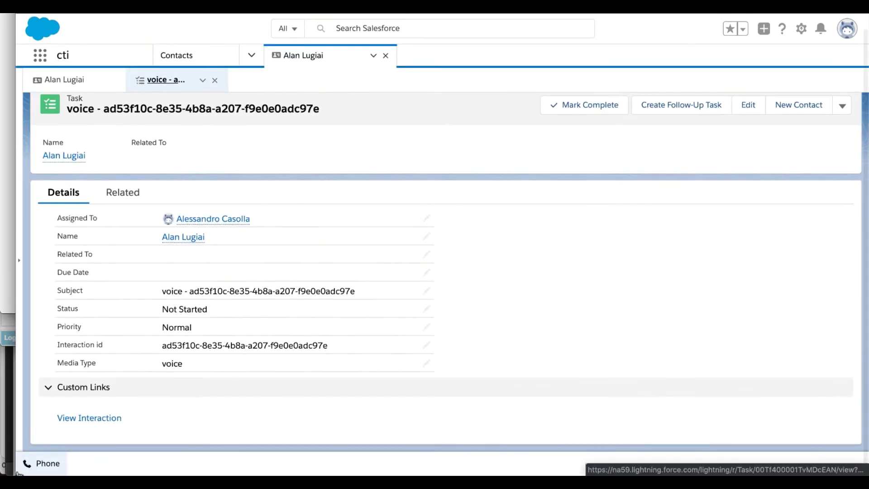
pyautogui.click(39, 462)
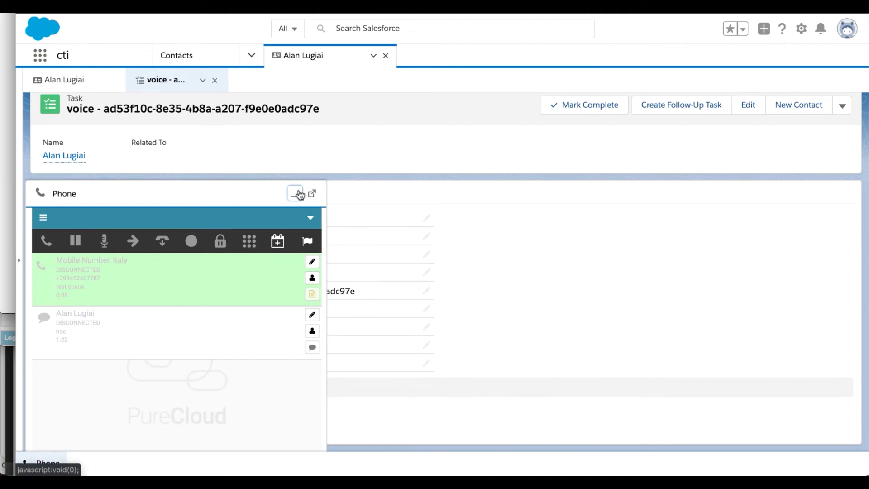
pyautogui.click(295, 194)
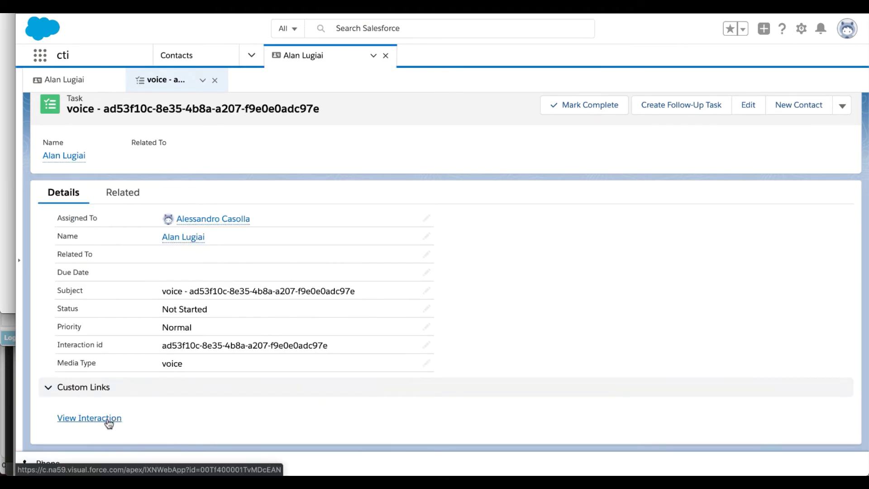
pyautogui.click(109, 421)
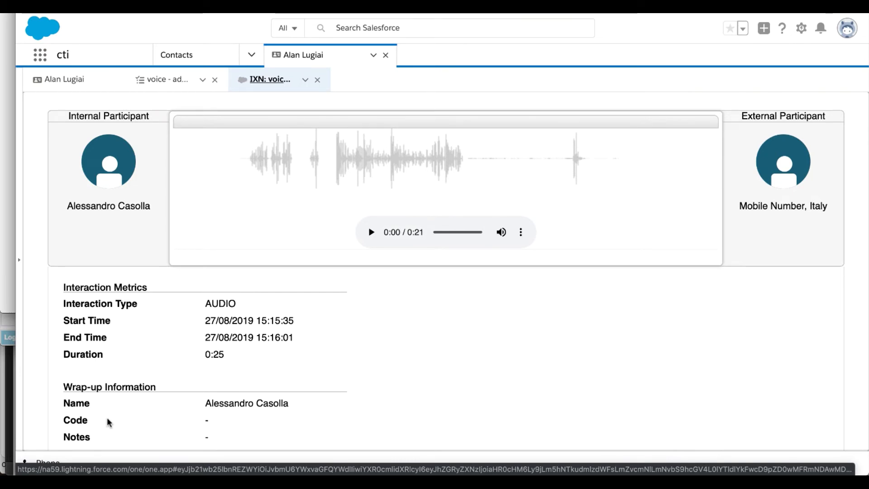
pyautogui.click(387, 54)
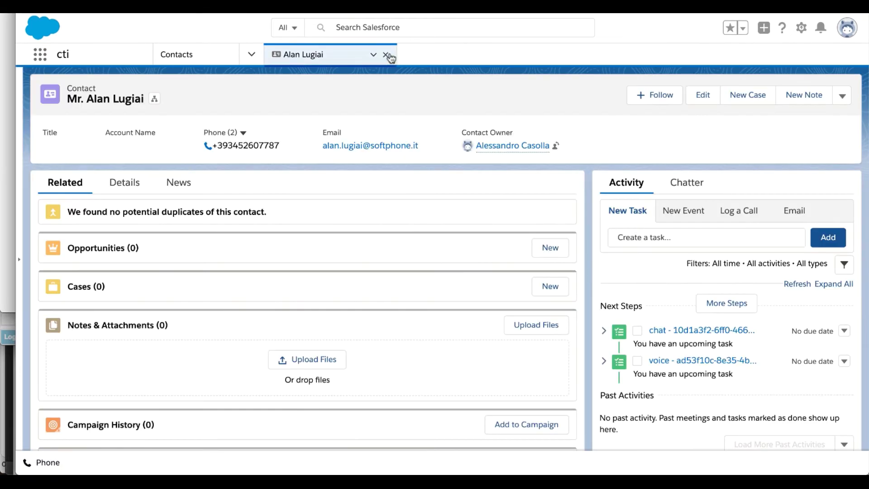
# Close the contact tab, accept the Smartcard problem email, and open its logged email task.
pyautogui.click(386, 55)
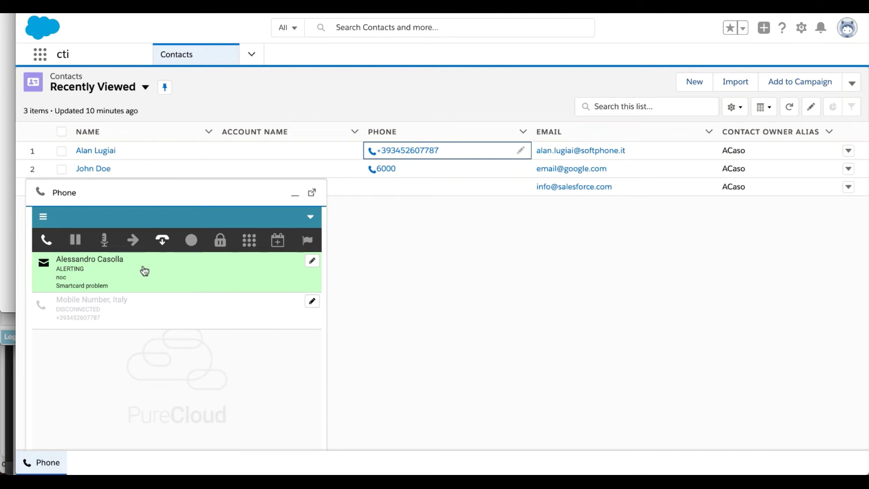
pyautogui.click(47, 241)
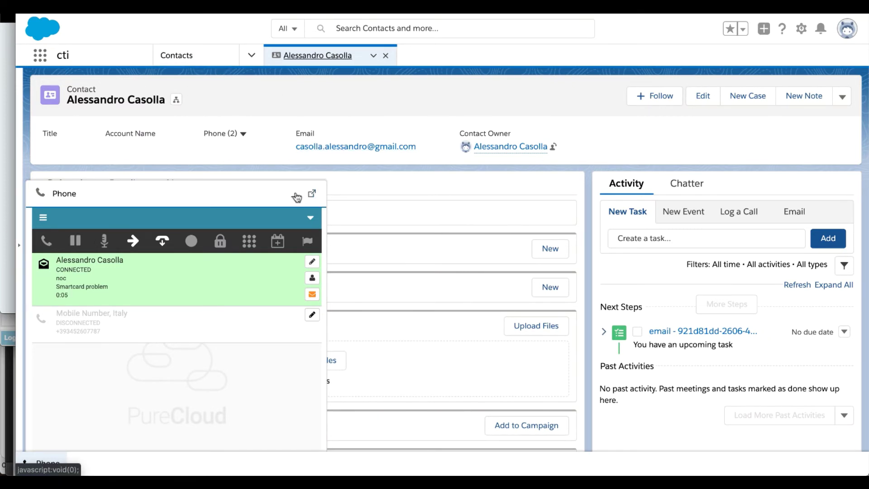
pyautogui.click(296, 196)
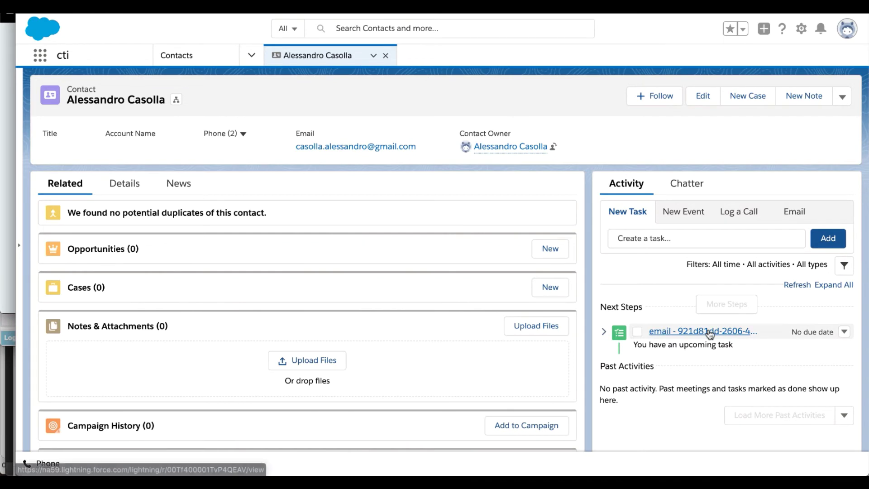
pyautogui.click(707, 331)
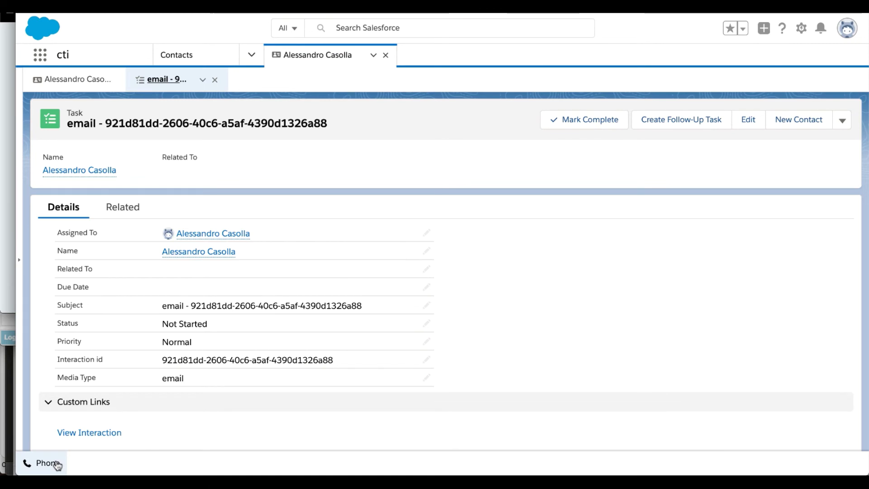
pyautogui.click(45, 463)
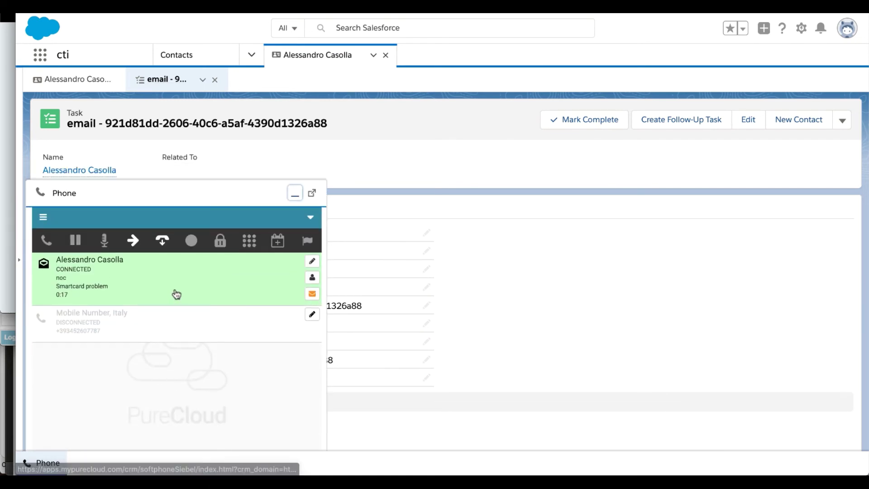
# Reply to the Smartcard problem email with 'Hello, Your problem has been solved!' and send it.
pyautogui.click(312, 294)
pyautogui.click(213, 209)
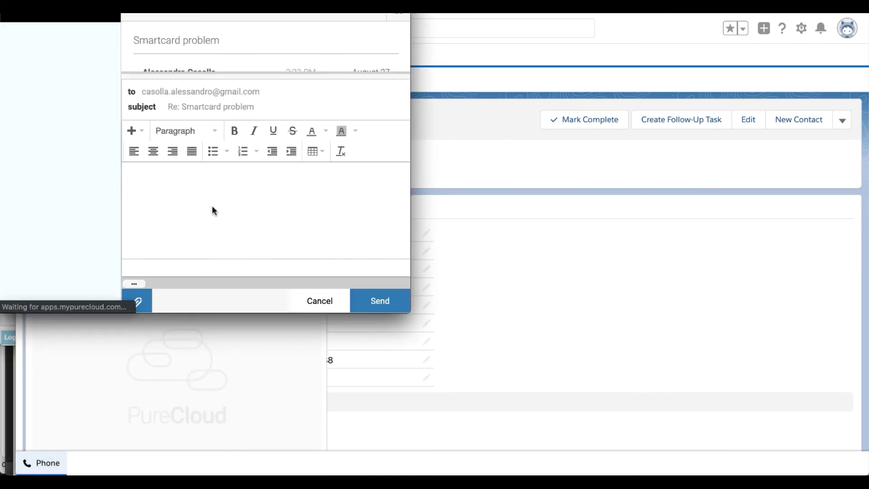
pyautogui.write('He')
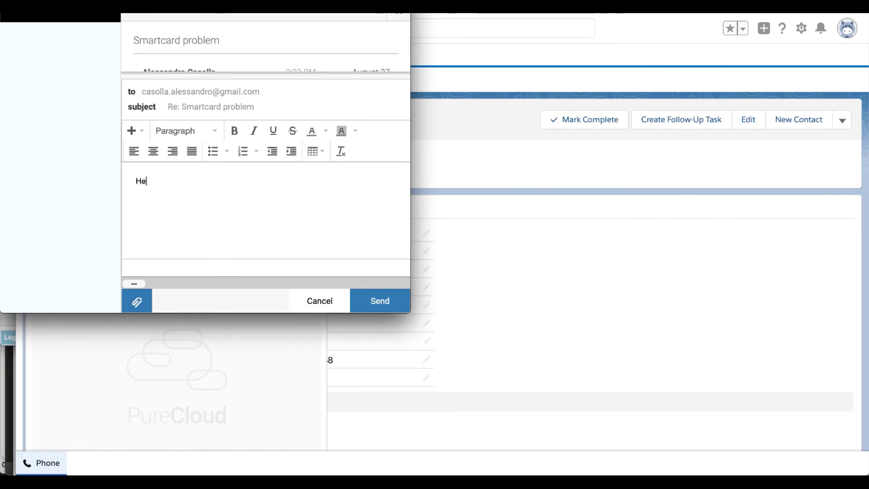
pyautogui.write('llo,')
pyautogui.press('Return')
pyautogui.write('Y')
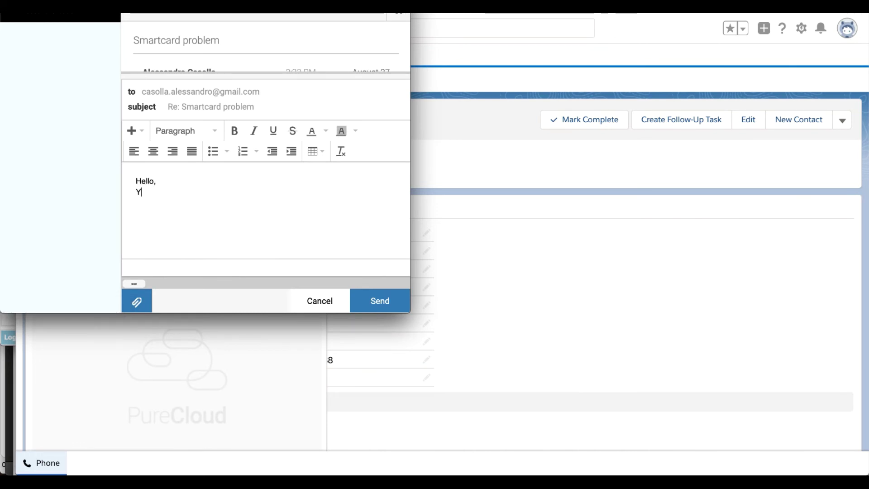
pyautogui.write('our problem has been solved!')
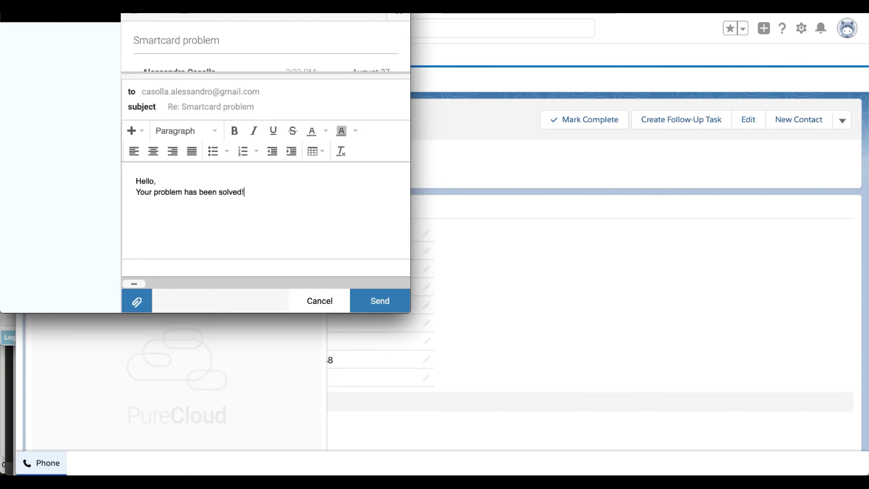
pyautogui.click(393, 301)
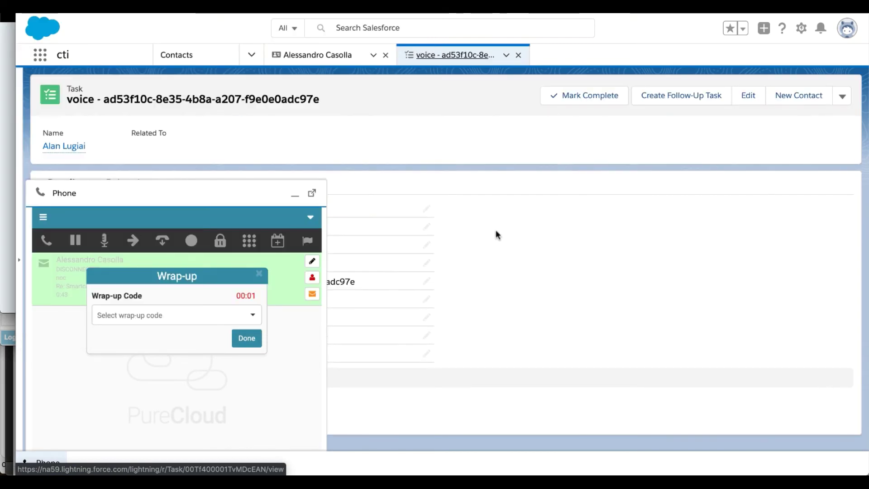
# Finish the email wrap-up, review its interaction view, and close the contact workspace tab.
pyautogui.click(245, 338)
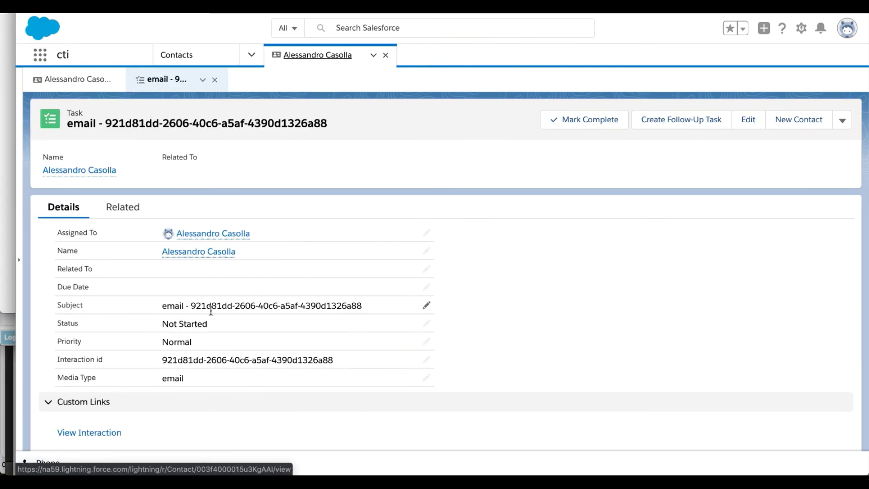
pyautogui.click(89, 432)
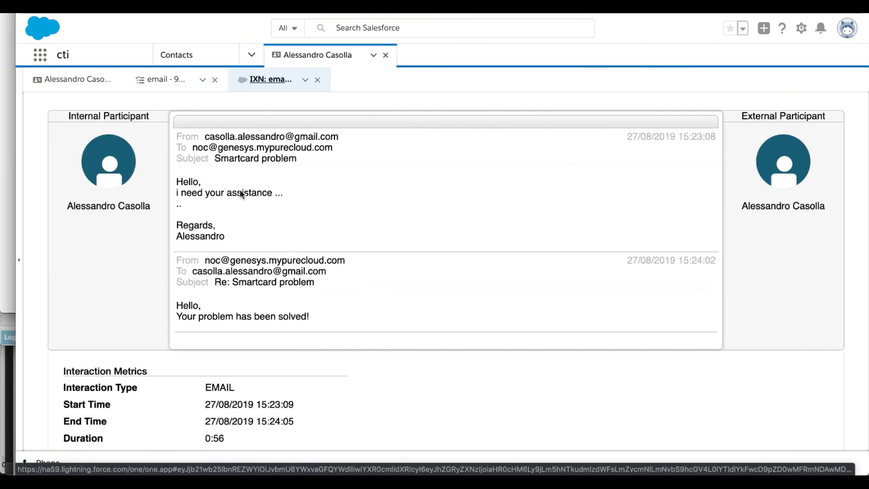
pyautogui.scroll(-3, 272, 271)
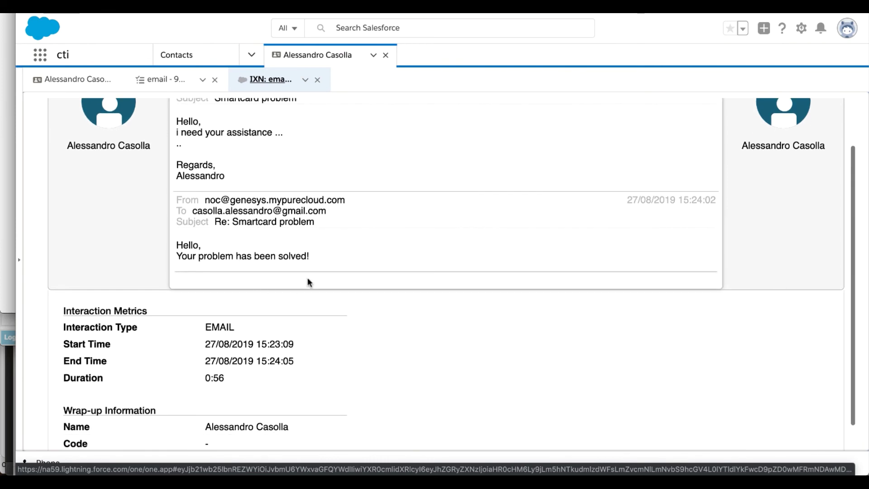
pyautogui.scroll(3, 301, 271)
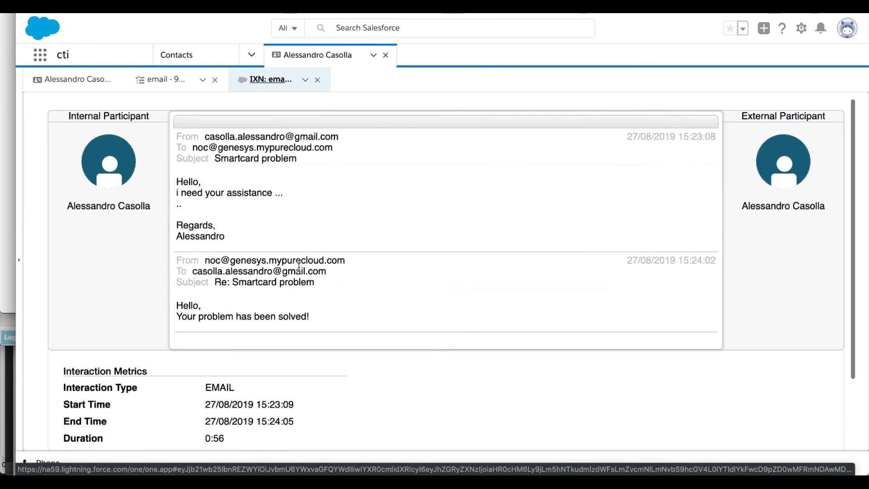
pyautogui.click(386, 54)
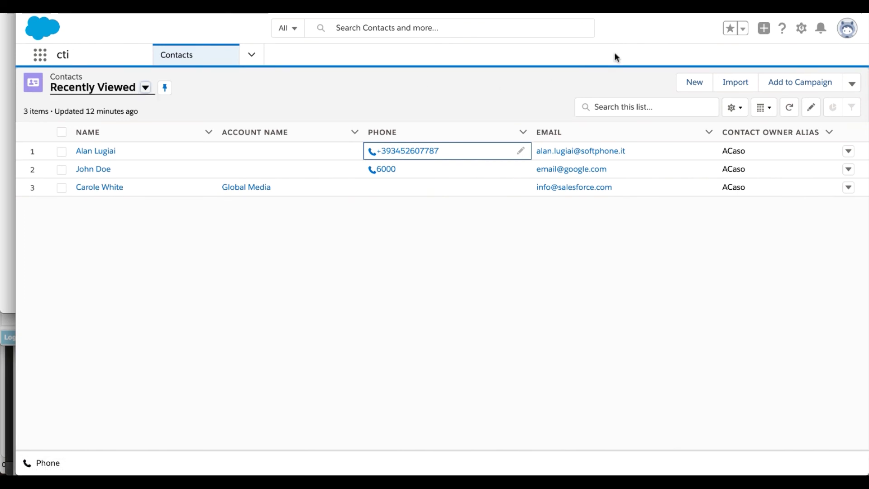
# Click-to-dial the first contact's mobile number, then disconnect while it is dialing.
pyautogui.click(427, 153)
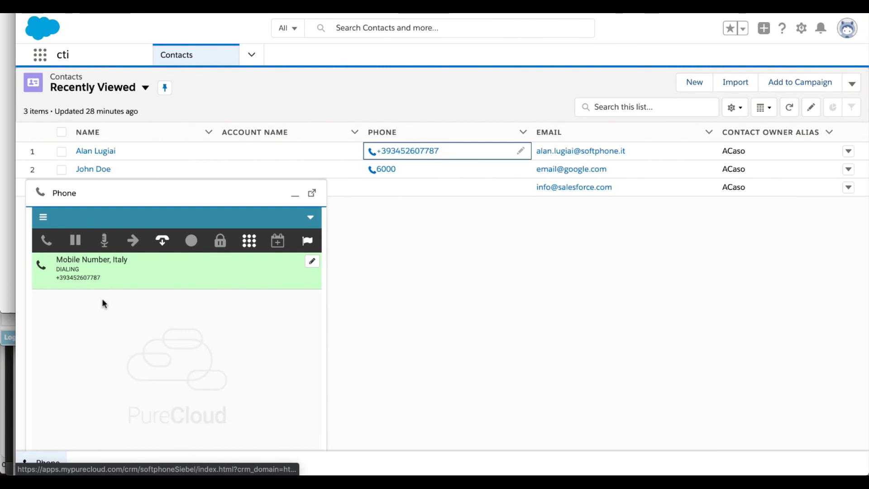
pyautogui.click(163, 243)
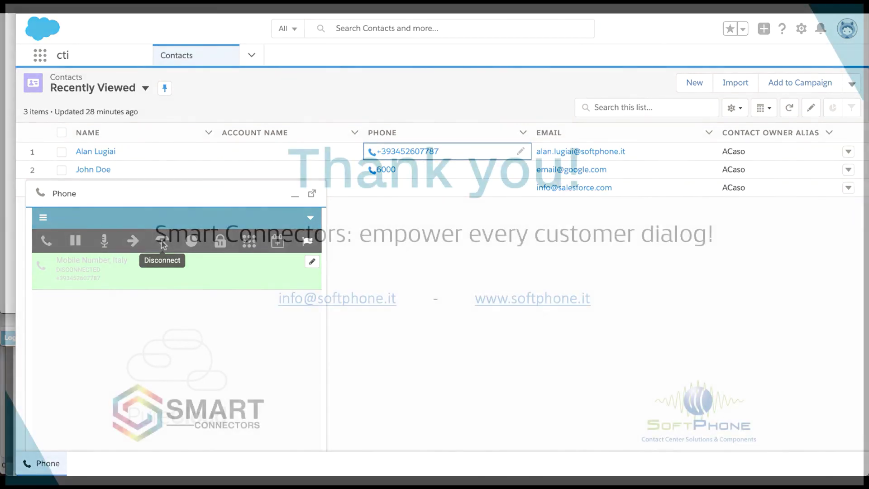